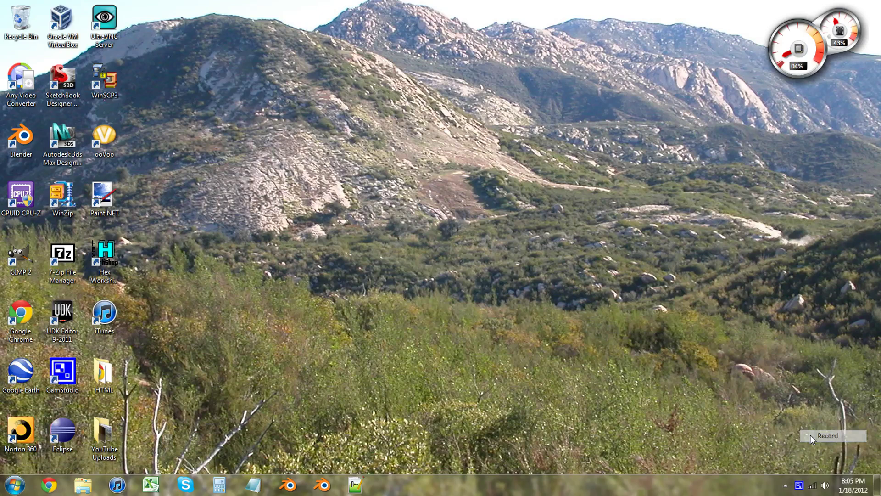
Close the Windows 'performance is slow' notification balloon with its X button.
left_click(811, 438)
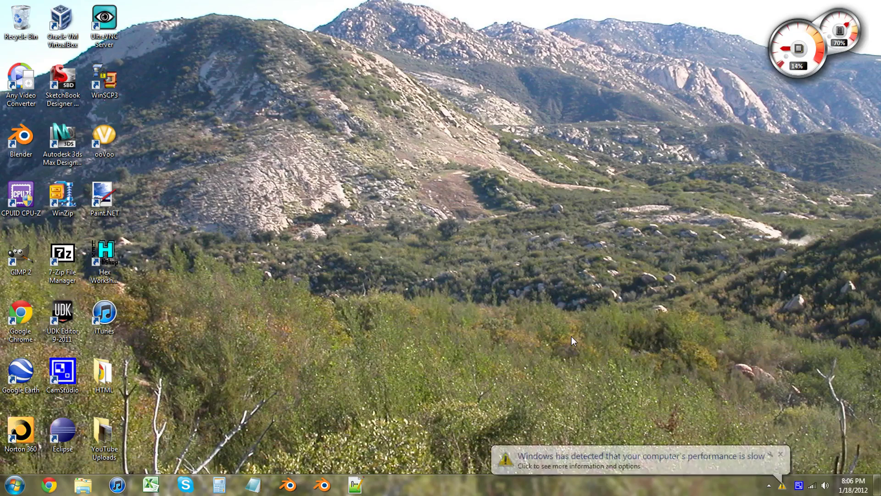
left_click(780, 454)
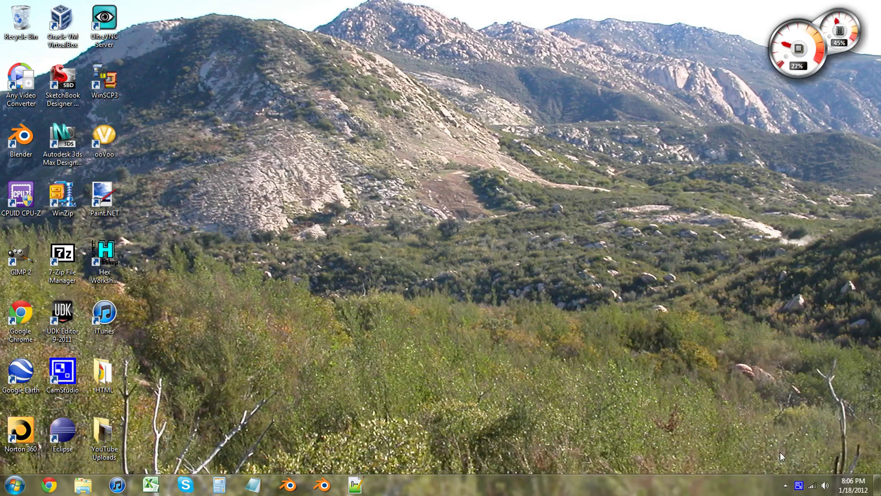
Launch Blender, load World.blend from the Recent list, and zoom out over the meadow.
left_click(288, 487)
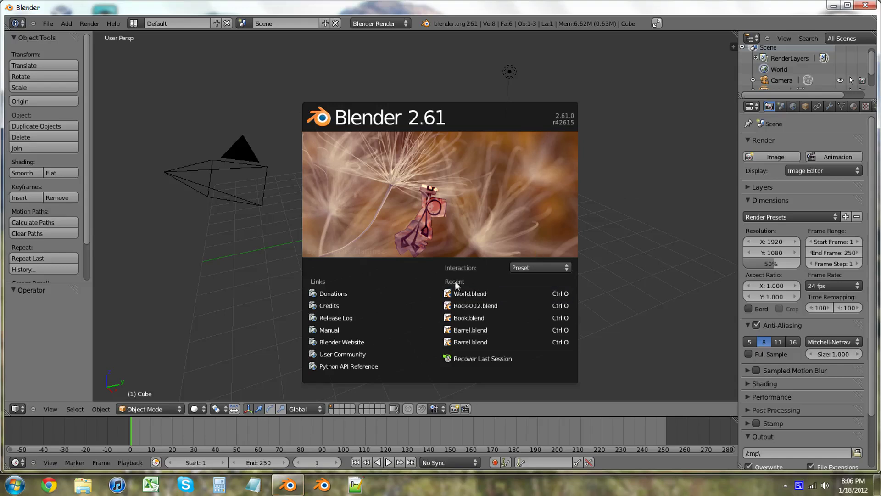
left_click(480, 294)
scroll(402, 196, "down", 8)
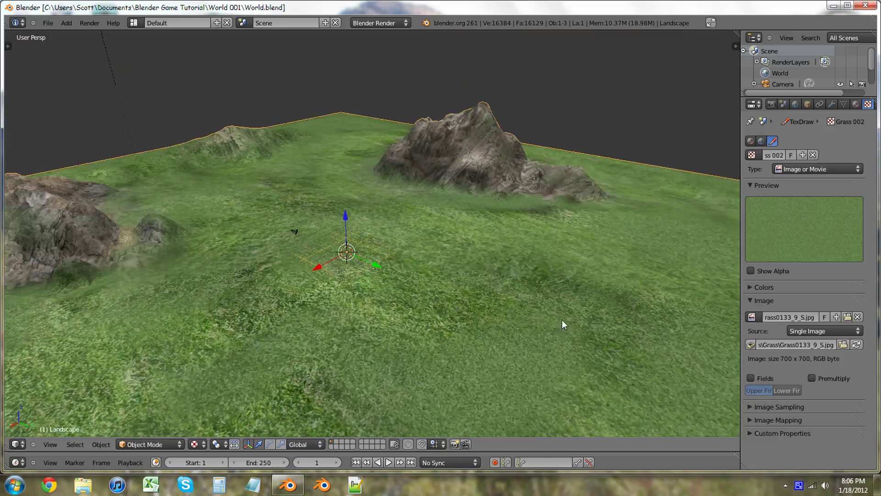
middle_click_drag(562, 319, 203, 314)
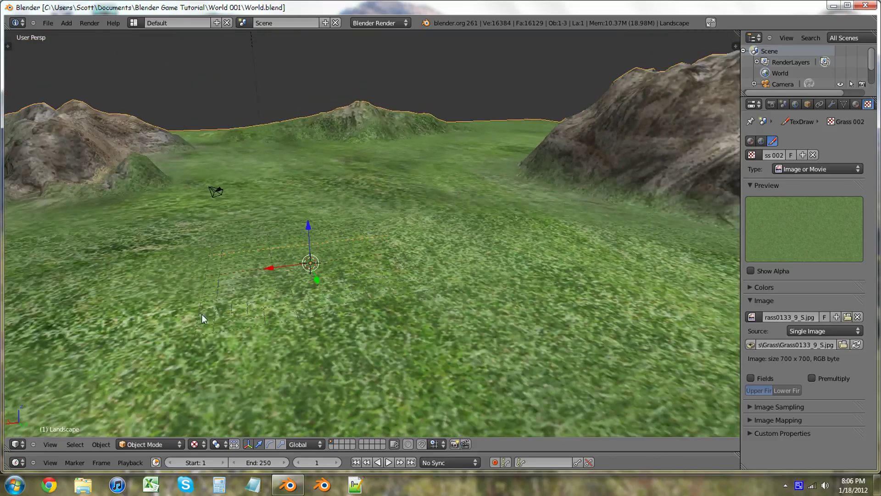
key("shift+a")
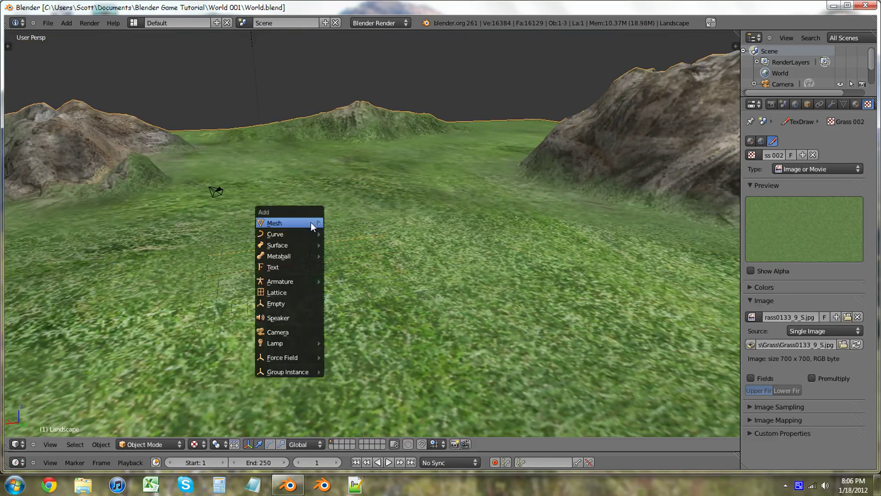
Use File > Append to reach Assets/Rock/Rock-002/Rock-002.blend/Object and select Landscape.
left_click(47, 24)
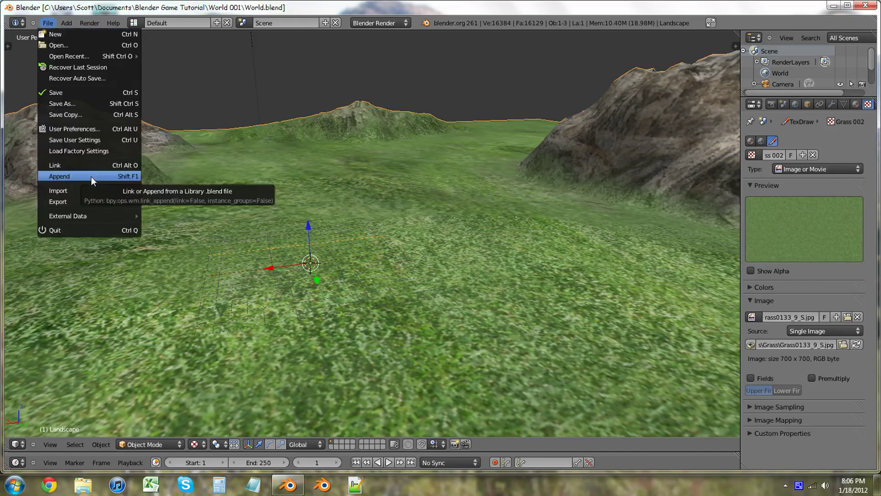
mouse_move(90, 188)
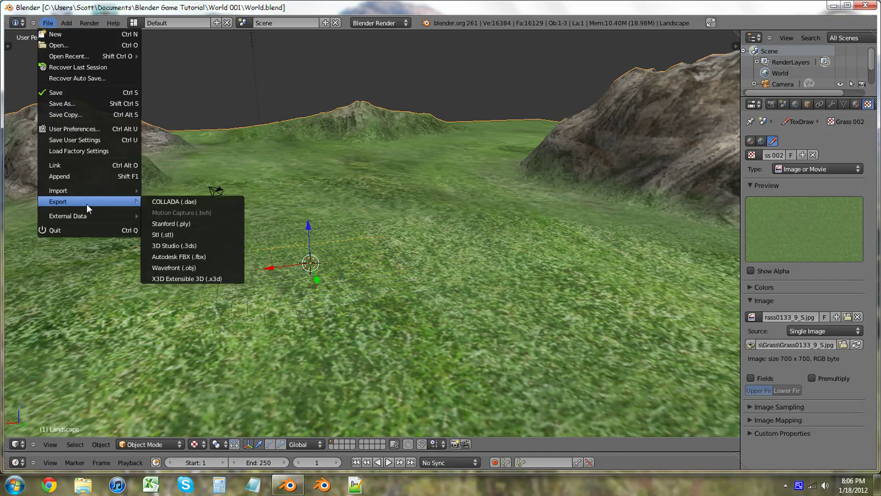
left_click(88, 174)
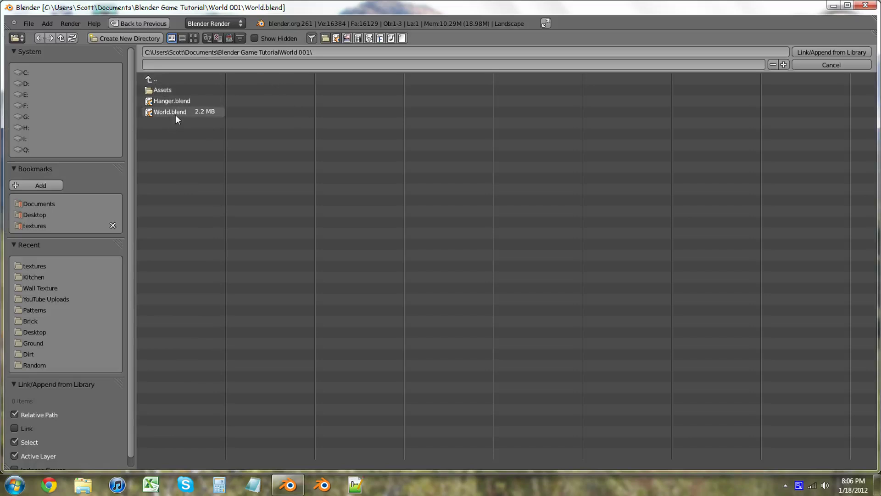
left_click(160, 90)
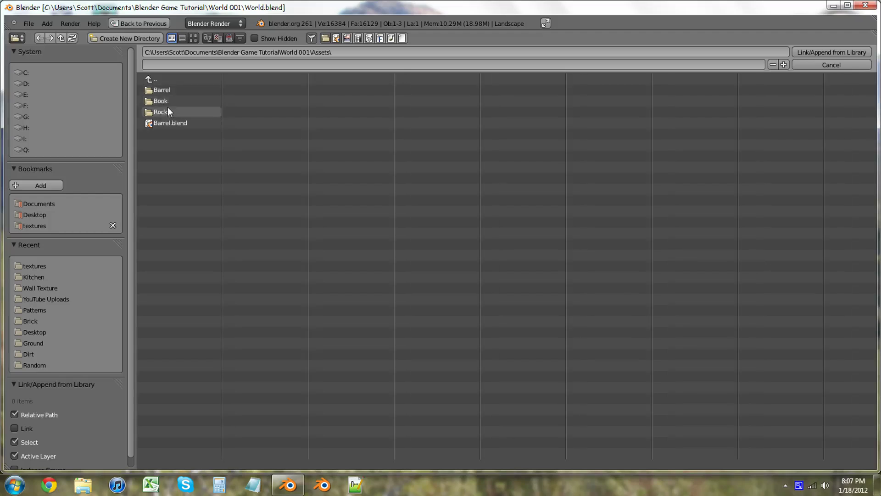
left_click(173, 111)
left_click(174, 105)
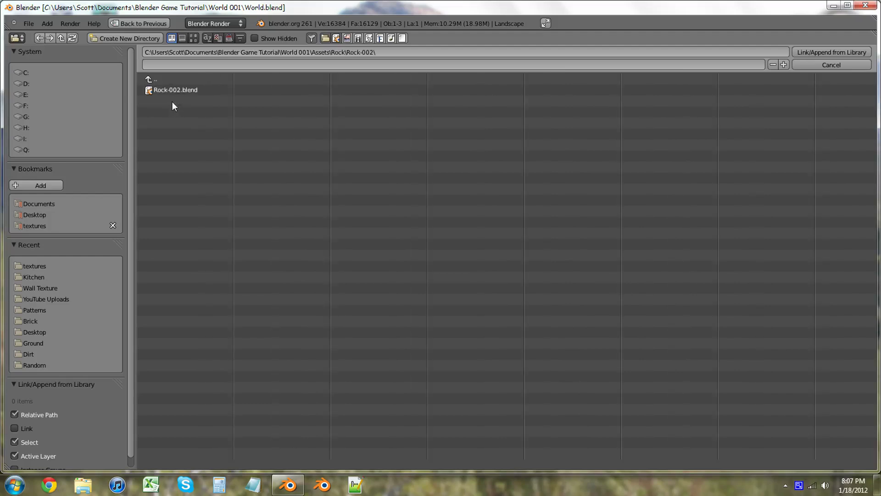
left_click(172, 93)
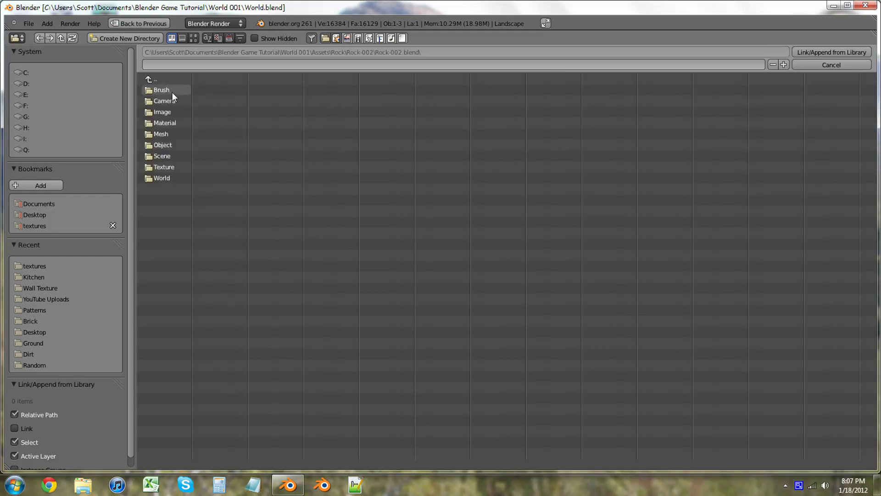
left_click(168, 145)
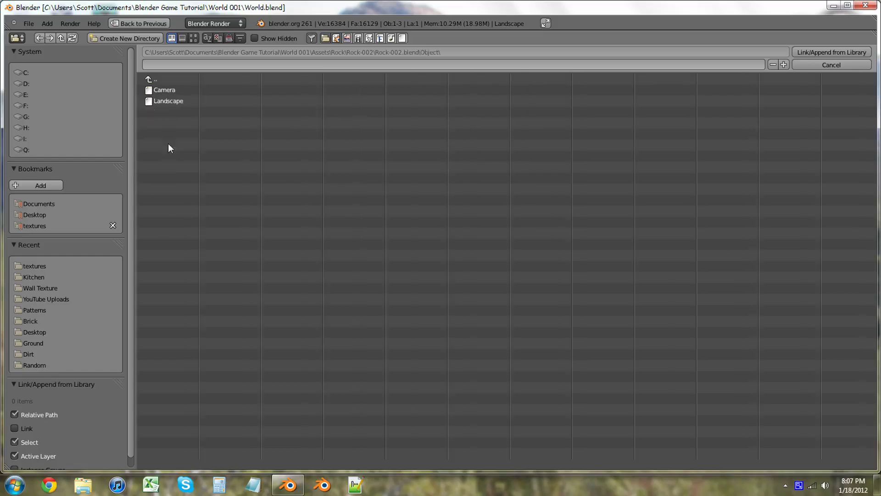
left_click(163, 102)
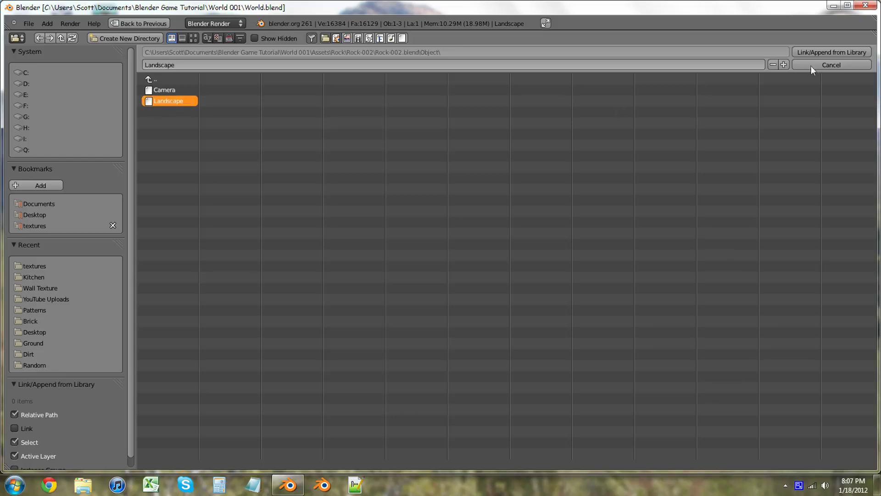
Append the Landscape rock into the scene and grab it to a first spot.
left_click(838, 52)
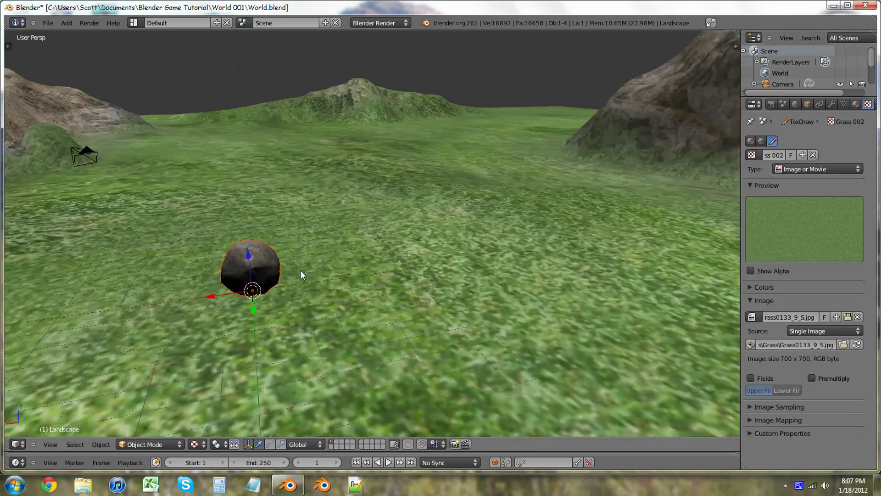
mouse_move(300, 270)
middle_mouse_down()
mouse_move(231, 284)
mouse_move(123, 244)
mouse_move(88, 258)
mouse_move(116, 330)
mouse_move(264, 293)
mouse_move(323, 241)
mouse_move(280, 252)
mouse_move(294, 282)
middle_mouse_up()
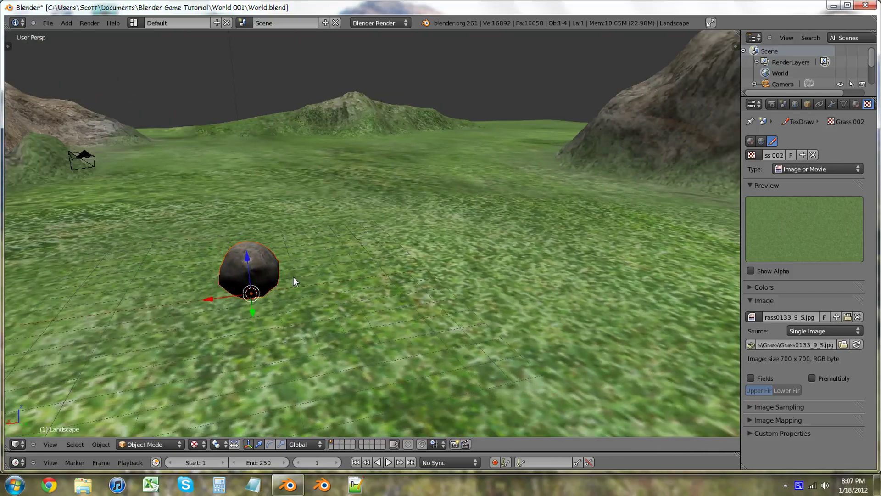
key("g")
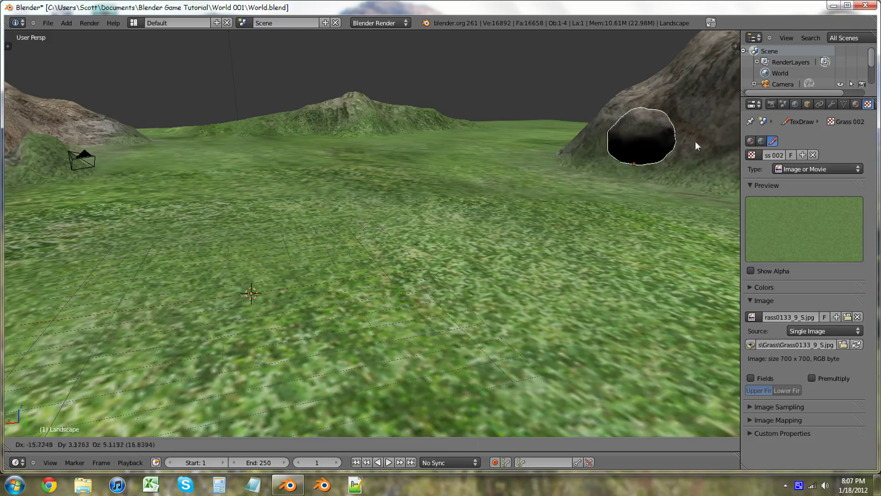
left_click(719, 134)
middle_click_drag(718, 134, 626, 229)
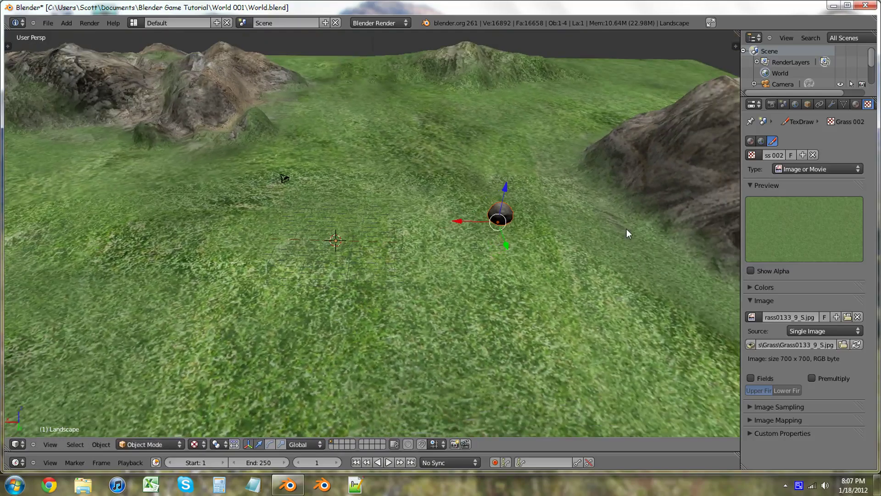
Move the rock onto the right hillside, lowering it along Z.
key("g")
left_click(797, 144)
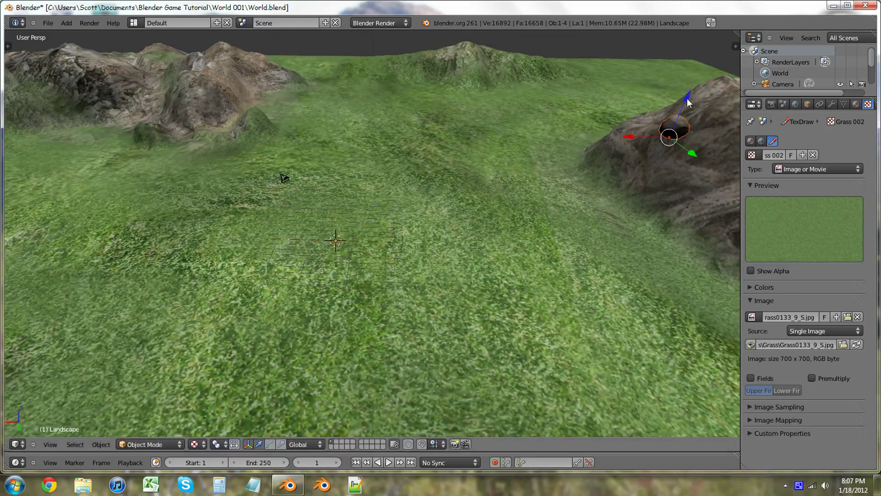
key("g")
key("z")
left_click(662, 196)
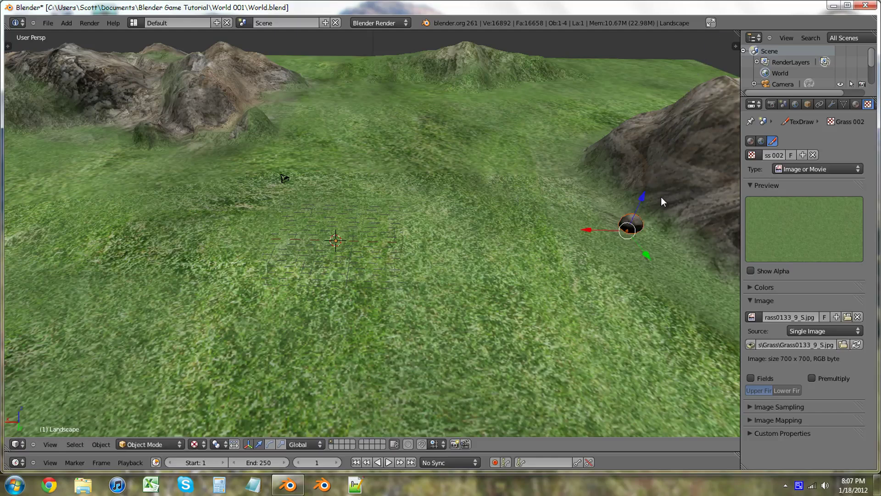
key("g")
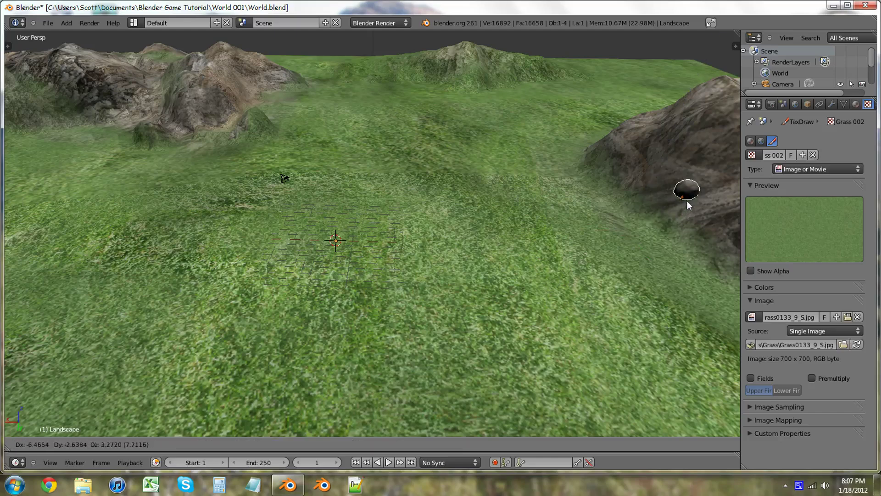
left_click(687, 201)
middle_click_drag(685, 204, 697, 178)
Fine-tune the rock with X and Z gizmo arrows, then deselect everything.
key("g")
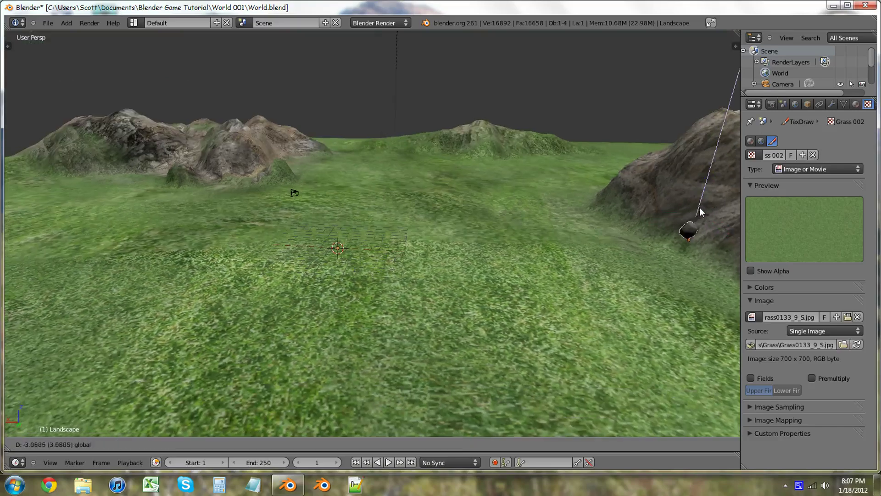
left_click(698, 217)
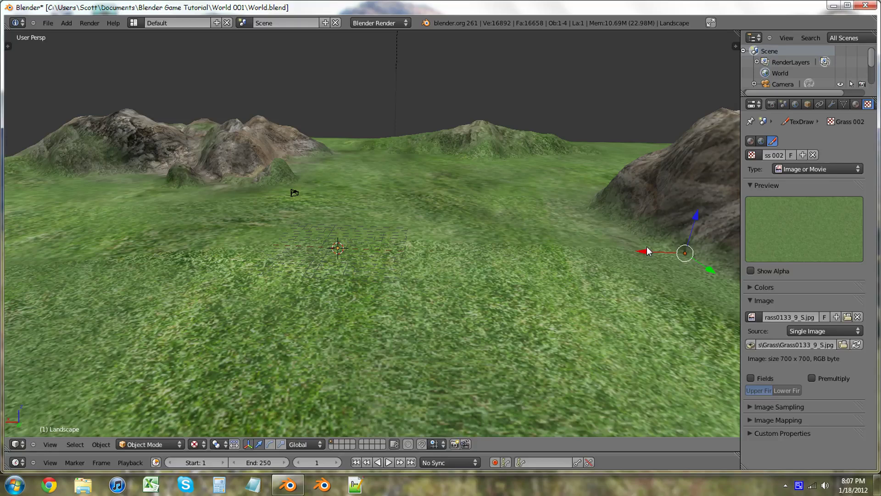
left_click_drag(647, 247, 642, 253)
left_click_drag(687, 223, 683, 226)
middle_click_drag(683, 226, 642, 260)
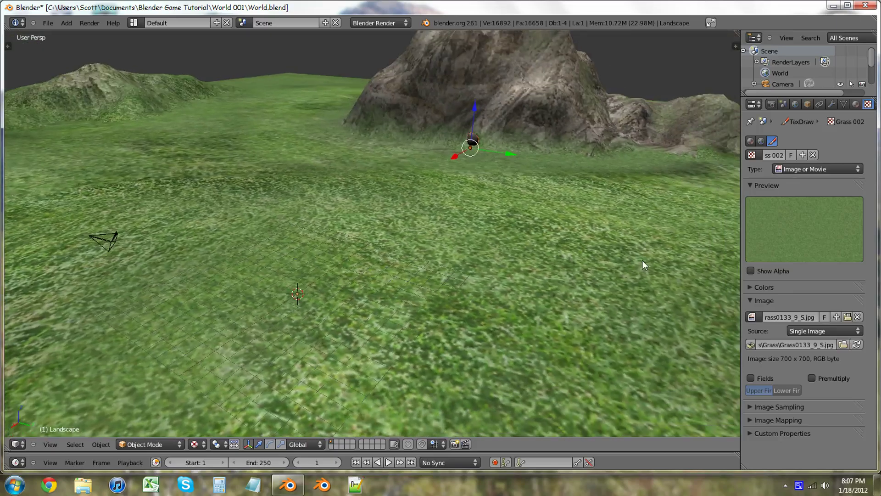
key("a")
middle_click_drag(462, 167, 526, 137)
Inspect the rock and terrain from a low ground-level angle, then open the File menu.
right_click(522, 142)
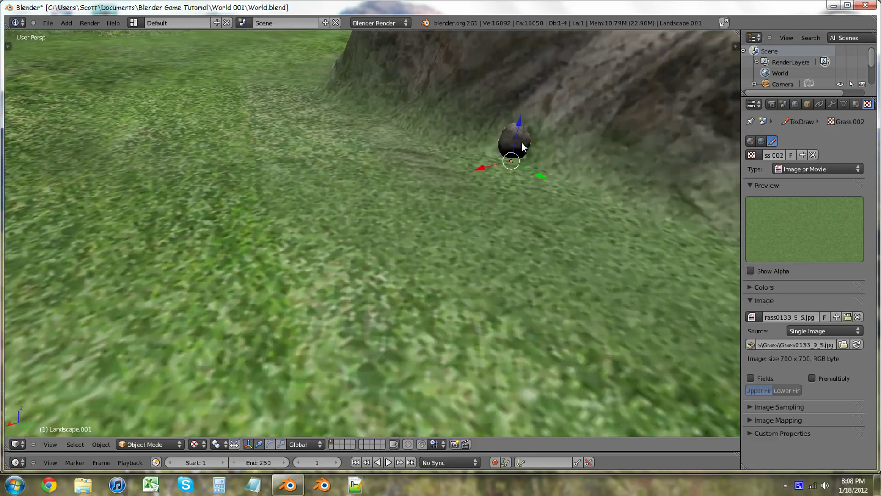
right_click(427, 205)
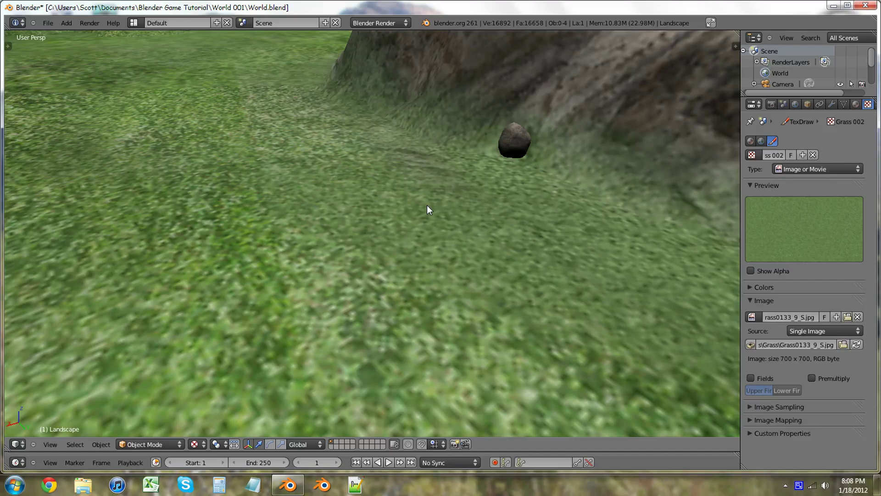
middle_click_drag(427, 205, 432, 259)
scroll(432, 254, "down", 6)
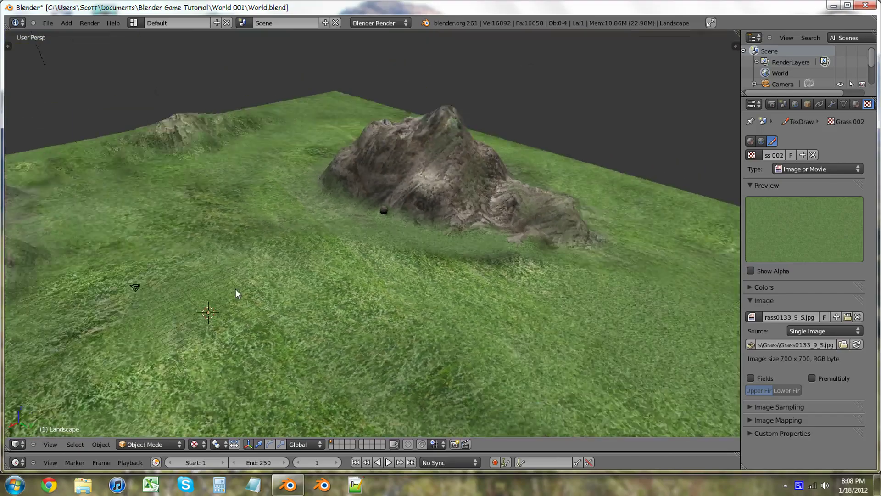
middle_click_drag(235, 289, 318, 268)
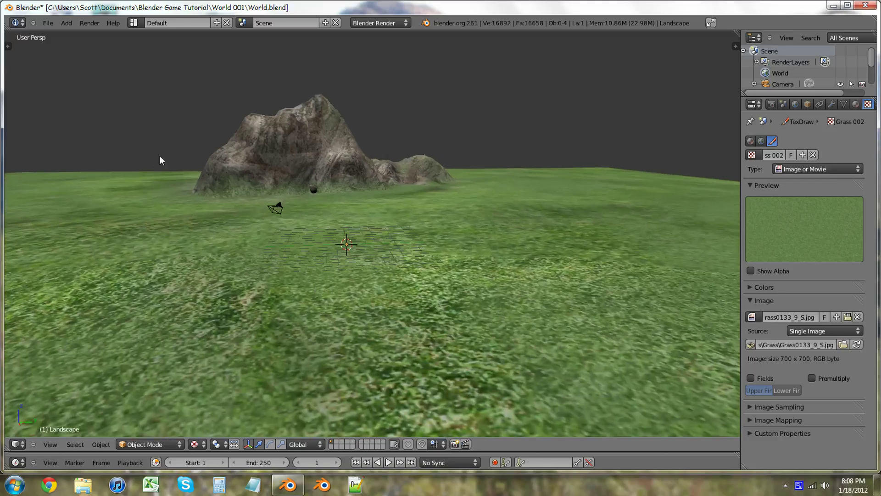
left_click(47, 25)
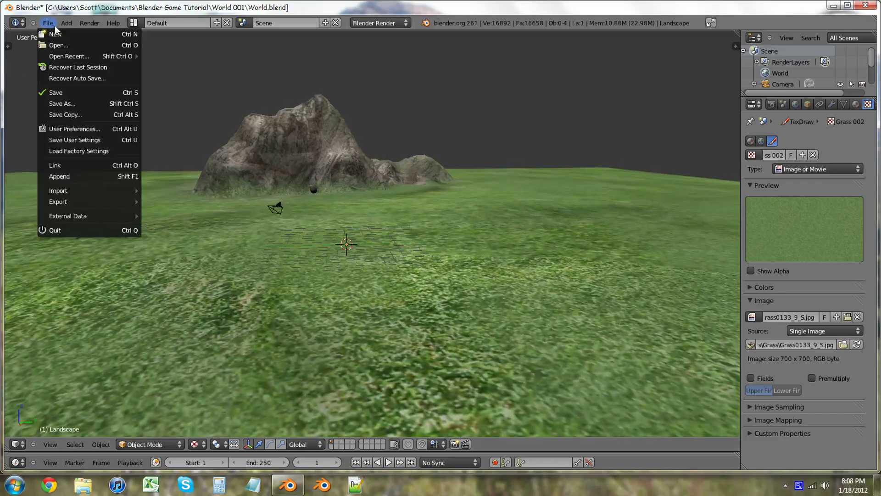
Open Append, go up to Assets, and select Cylinder in Barrel/Barrel.blend/Object.
left_click(110, 179)
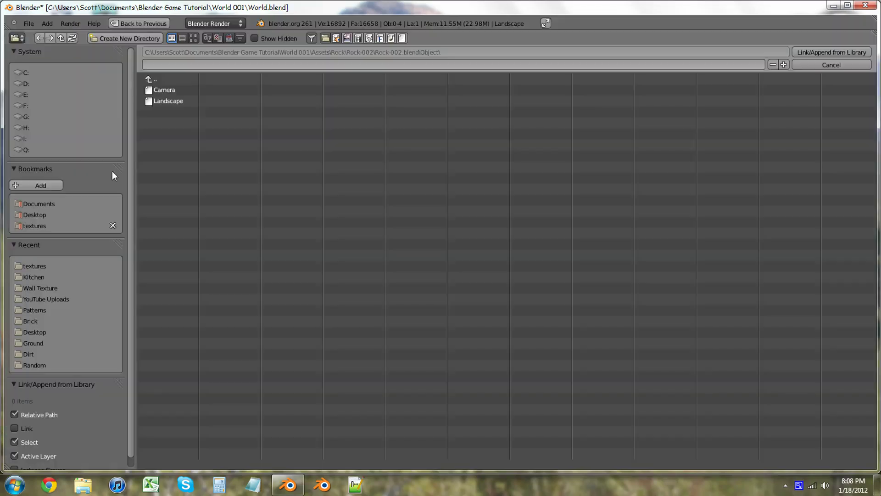
left_click(151, 78)
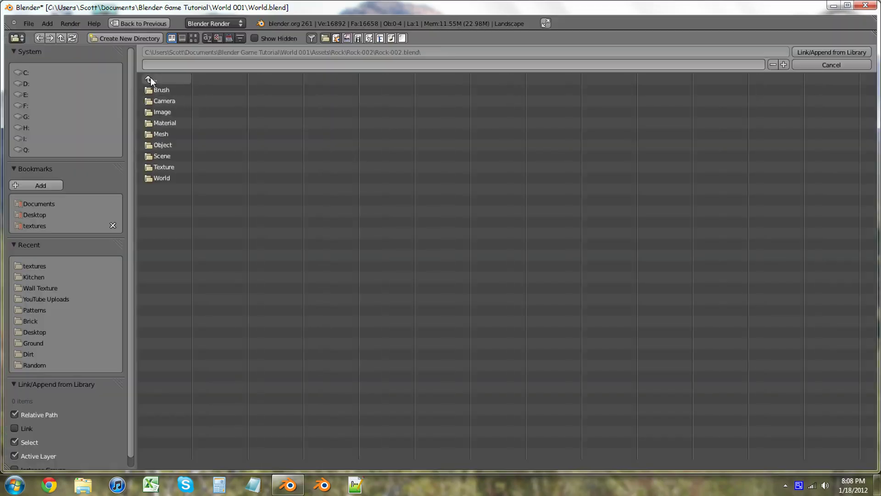
left_click(151, 78)
left_click(151, 78)
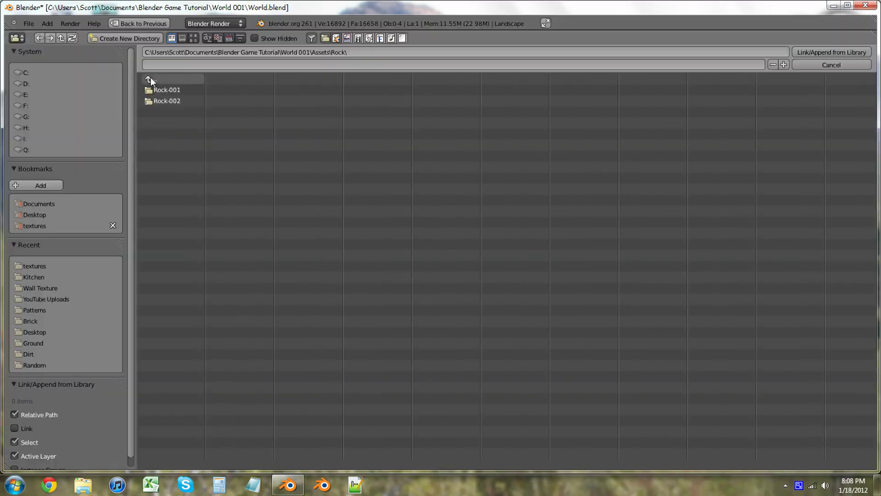
left_click(151, 78)
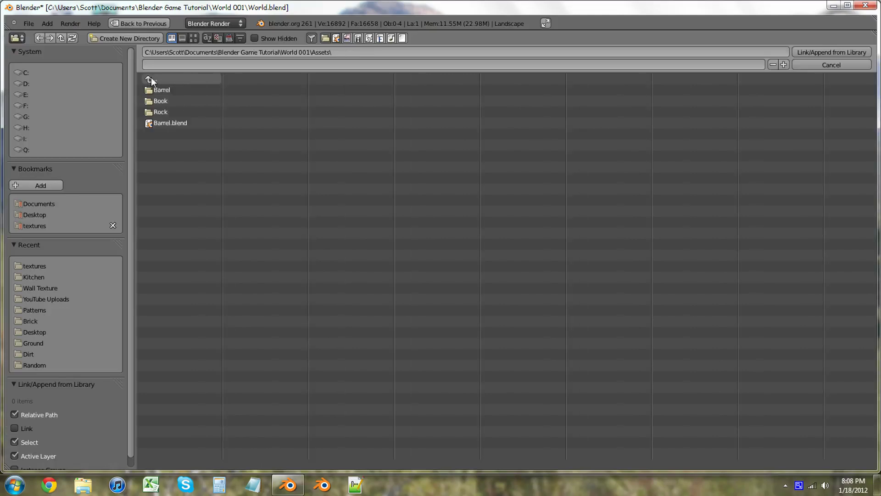
left_click(178, 91)
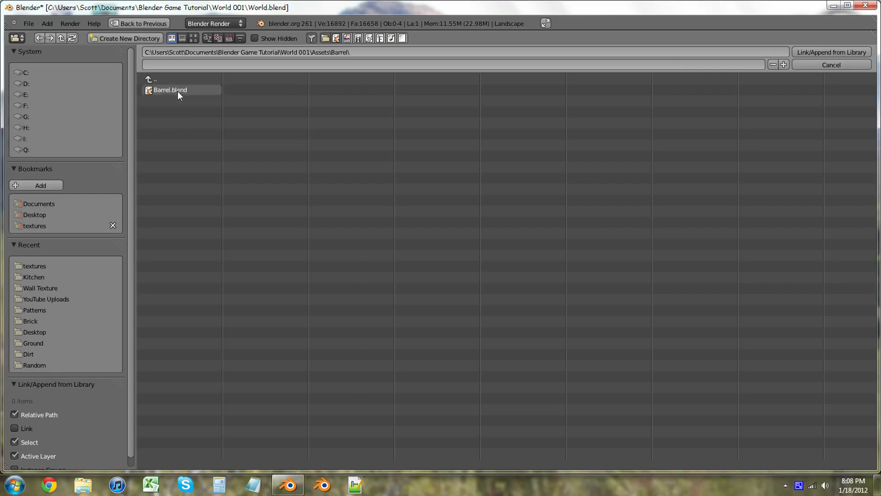
left_click(178, 91)
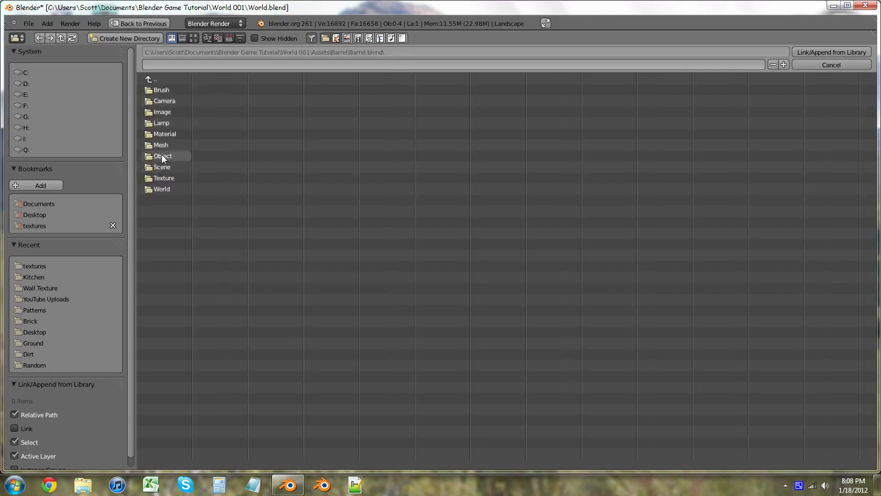
left_click(163, 156)
left_click(170, 104)
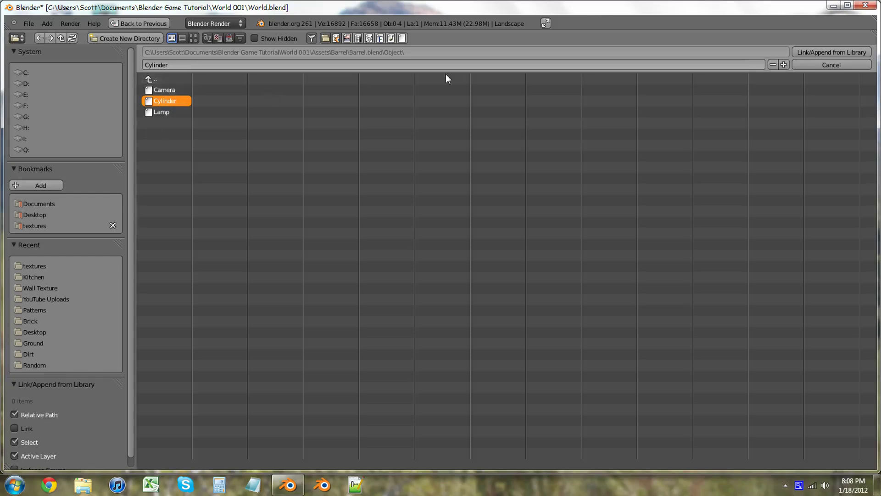
Append the Cylinder barrel and scale it down to a small size.
left_click(842, 54)
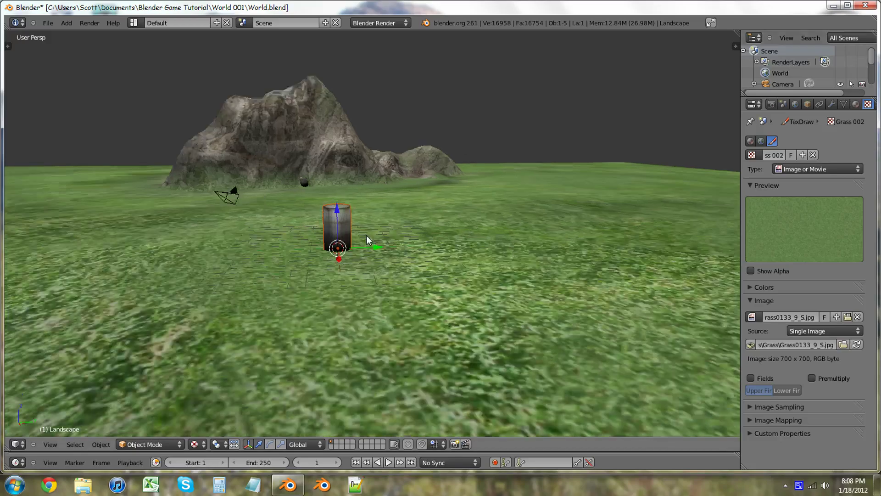
scroll(367, 236, "up", 4)
middle_click_drag(372, 242, 308, 248)
scroll(332, 255, "down", 5)
middle_click_drag(429, 228, 412, 186)
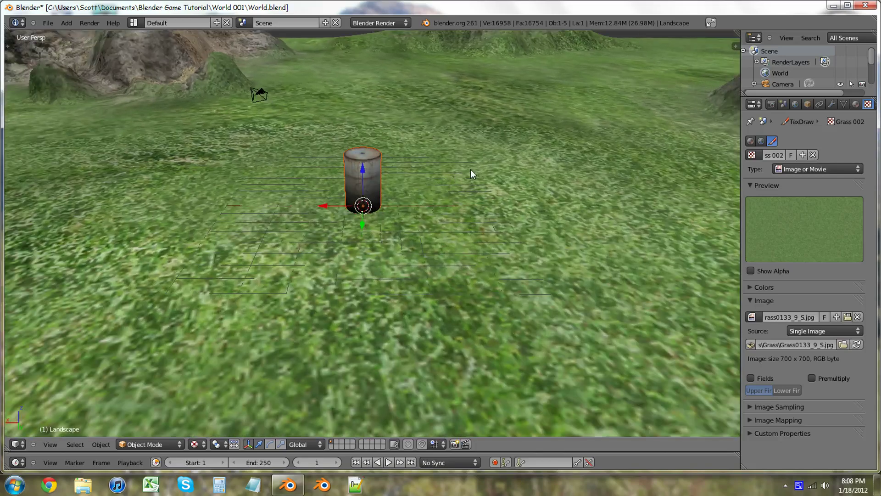
key("s")
left_click(431, 189)
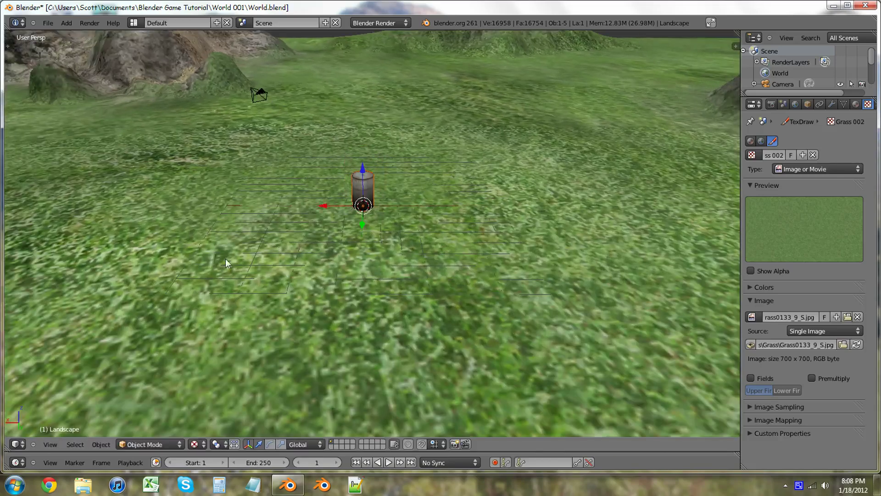
Review the barrel from ground level with the mountain on the right.
middle_click_drag(226, 259, 348, 228)
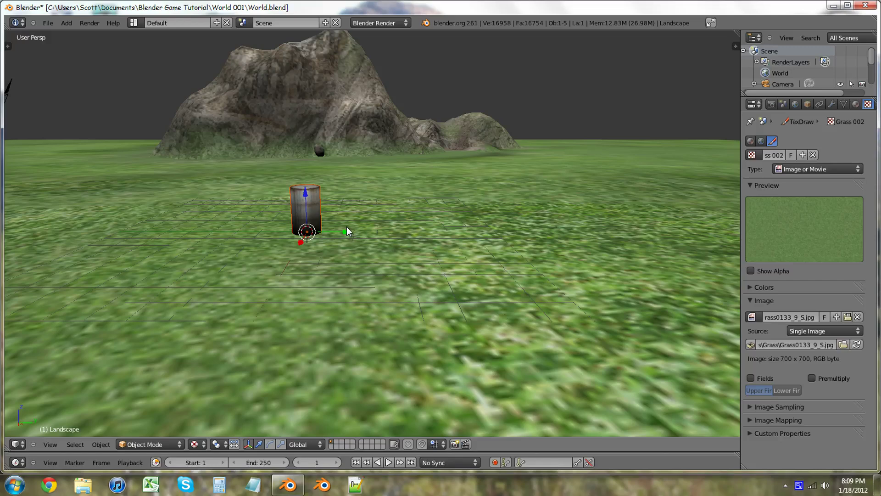
scroll(360, 228, "down", 5)
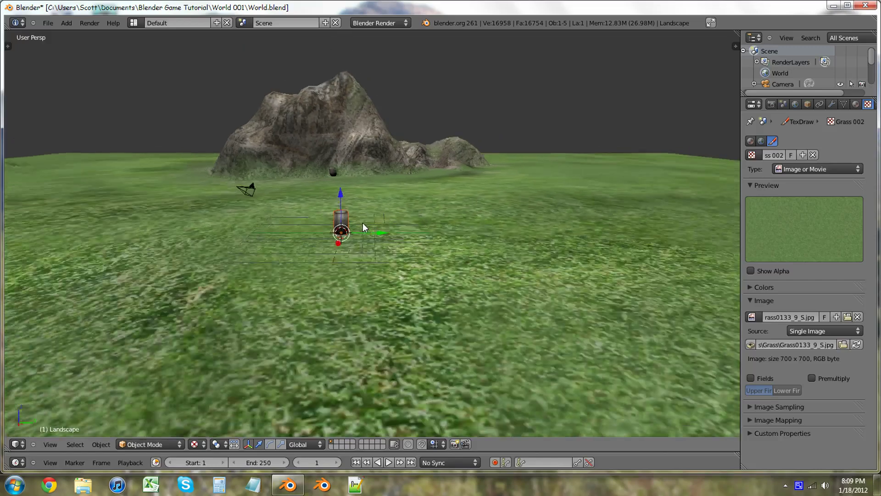
middle_click_drag(289, 237, 349, 152)
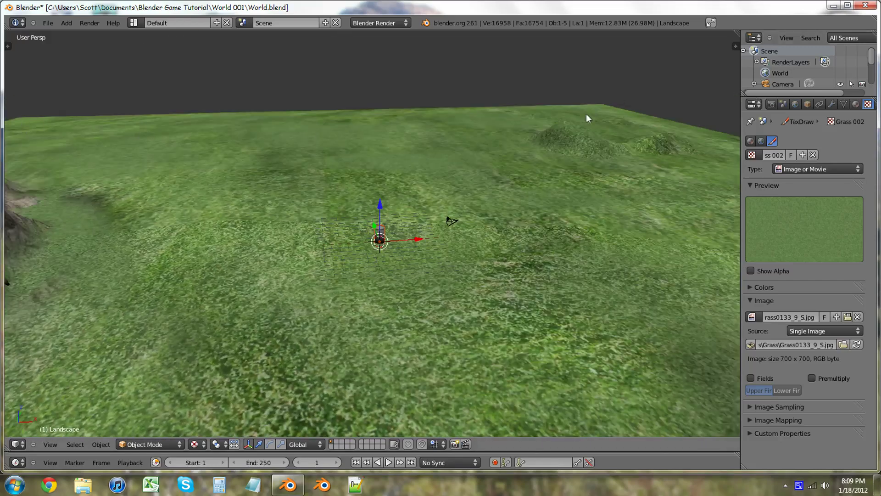
middle_click_drag(586, 115, 376, 141)
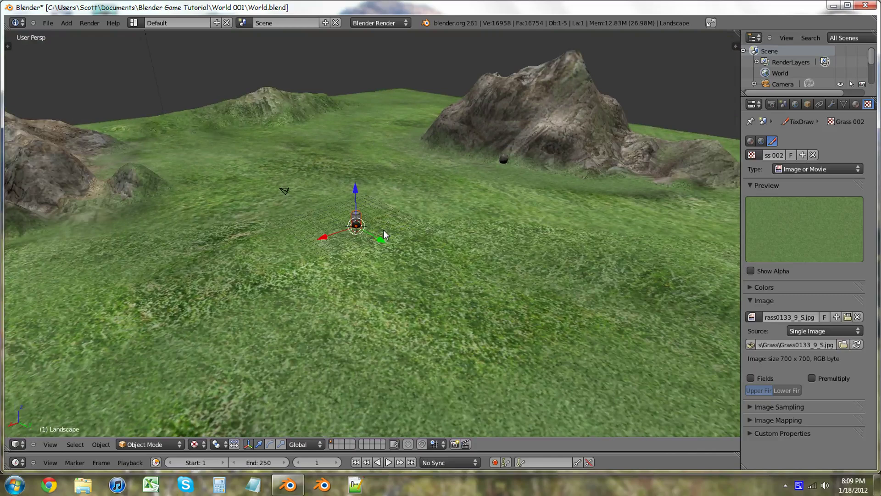